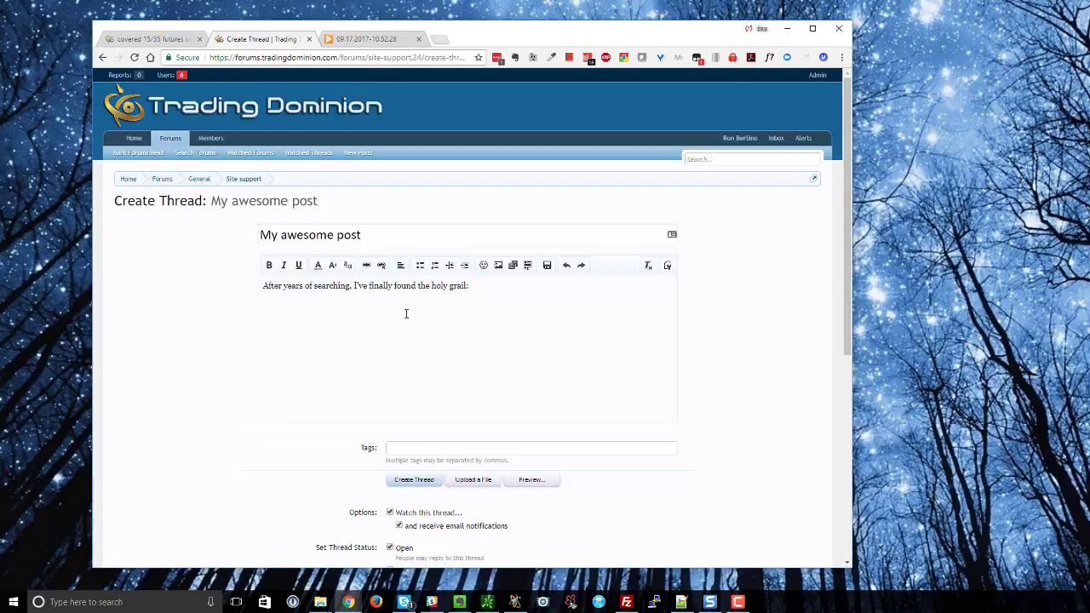
Copy the Screencast image page's web address and paste it into the thread draft.
click(371, 40)
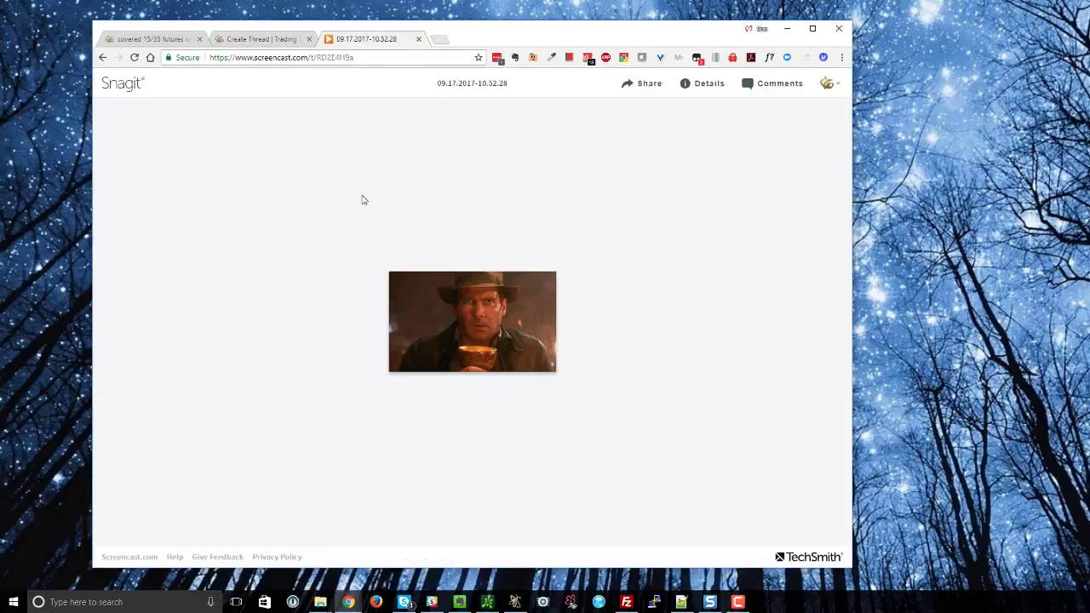
click(295, 58)
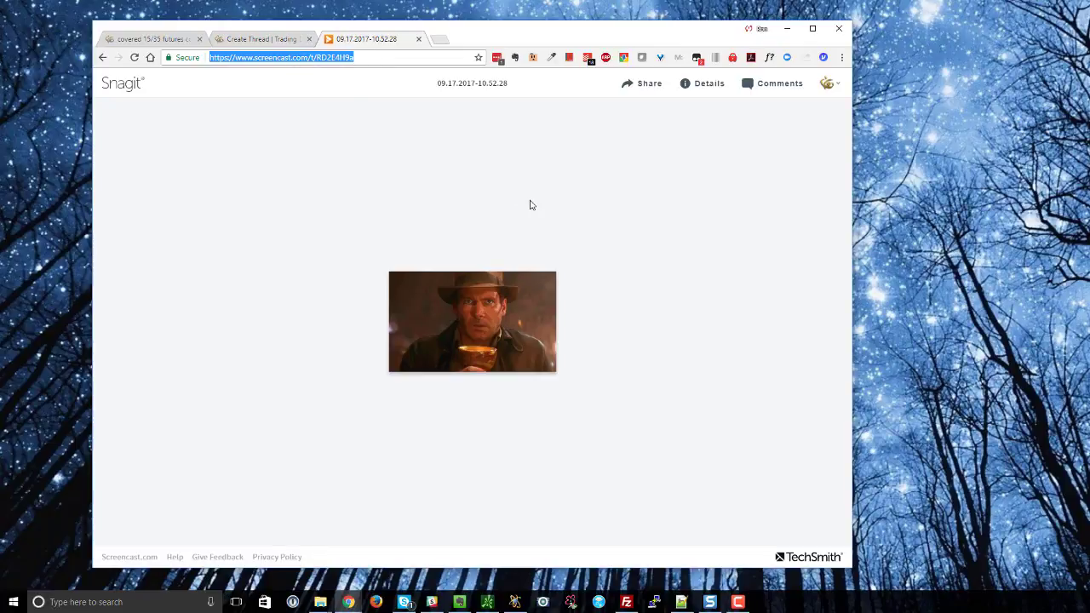
right_click(344, 58)
click(372, 100)
click(258, 39)
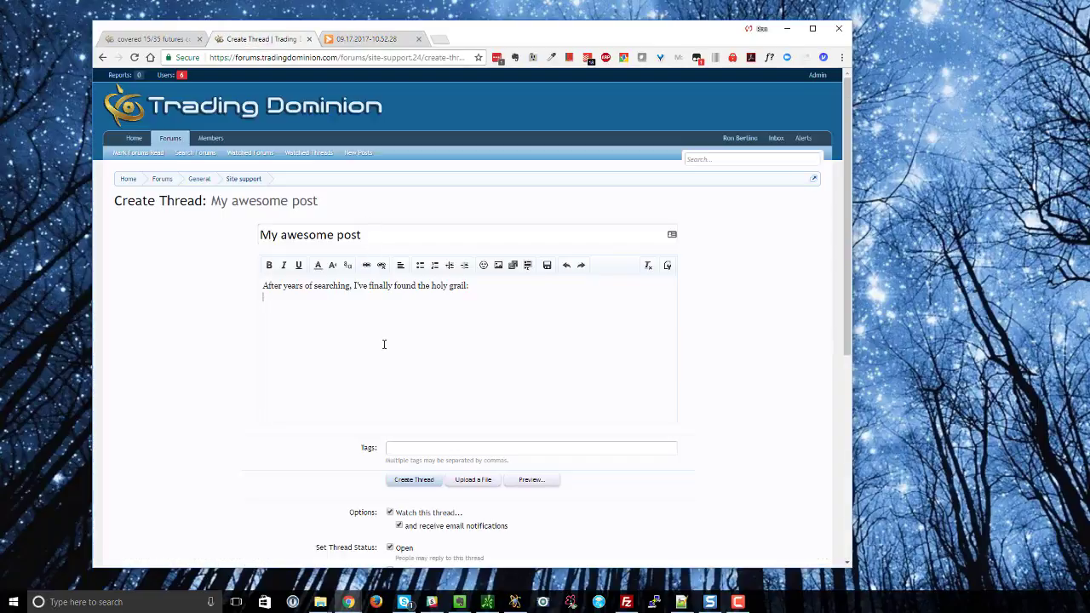
key(ctrl+v)
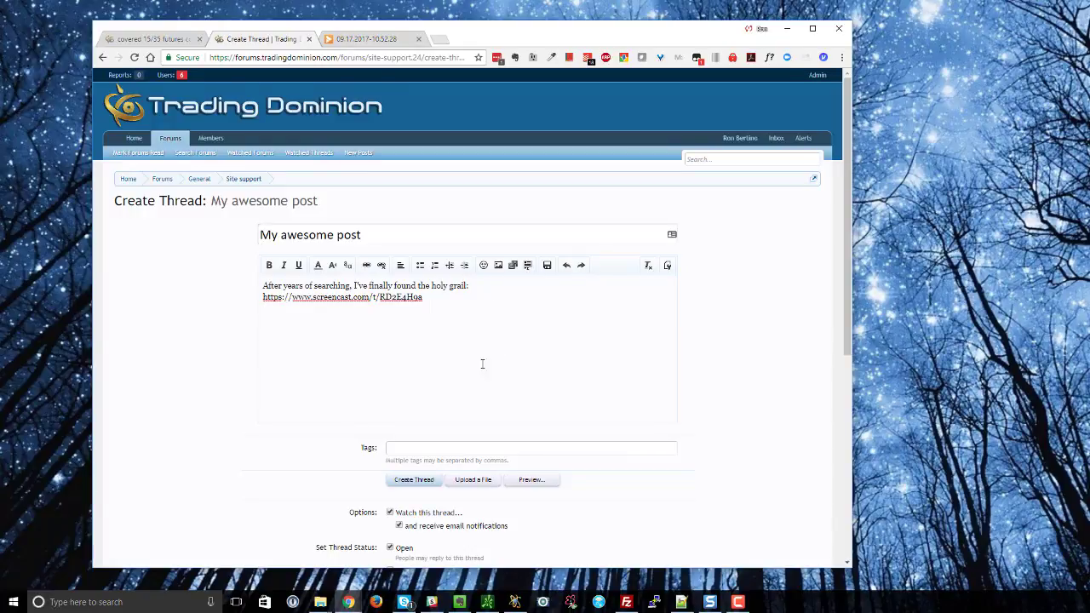
Publish 'My awesome post', then open its Screencast link in a new tab and close it.
click(414, 481)
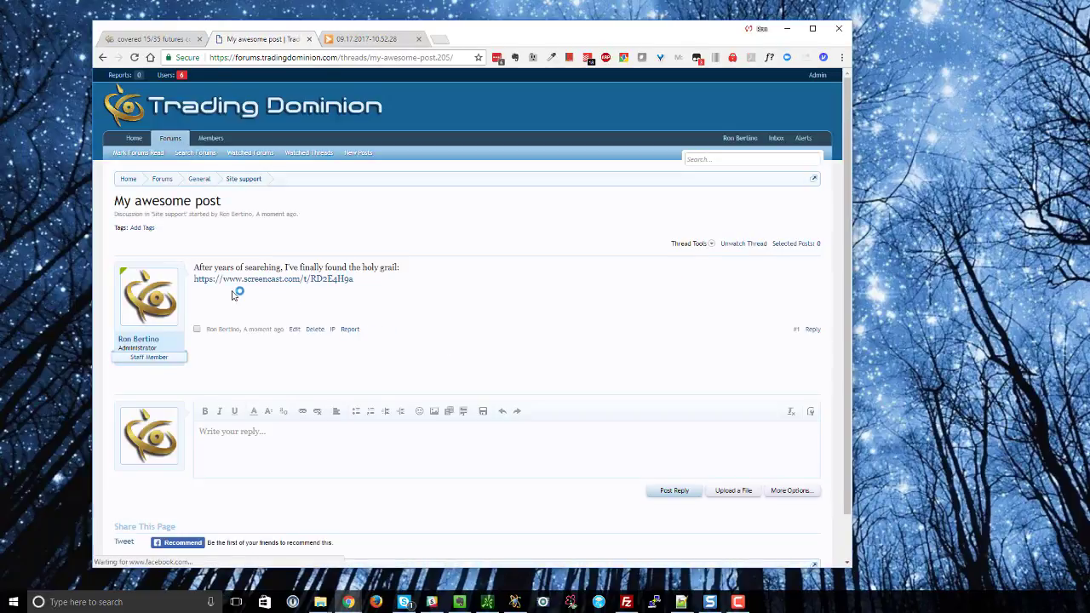
right_click(295, 280)
click(321, 288)
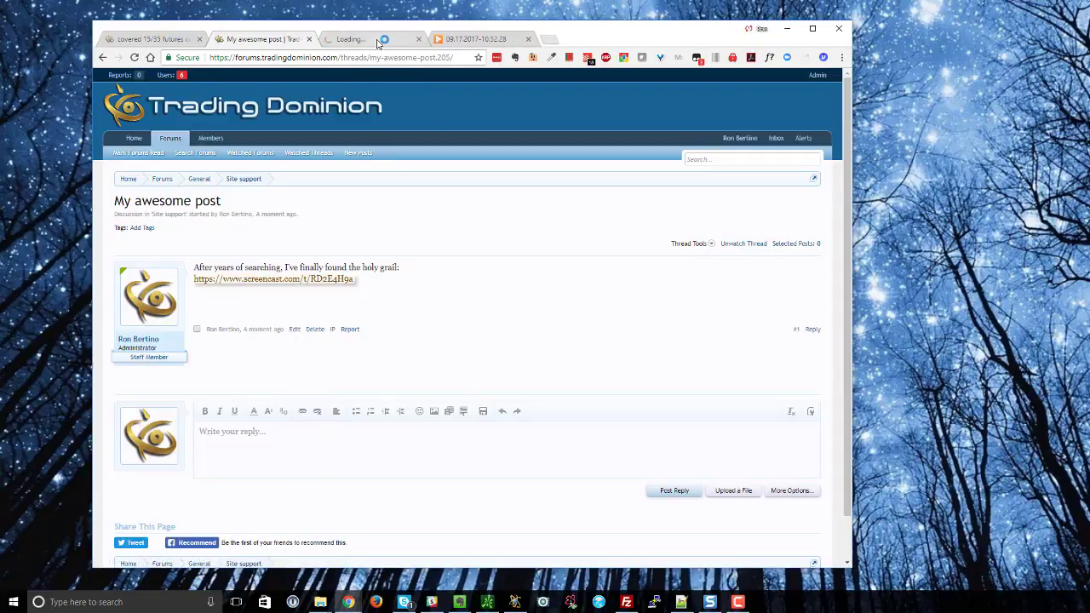
click(378, 40)
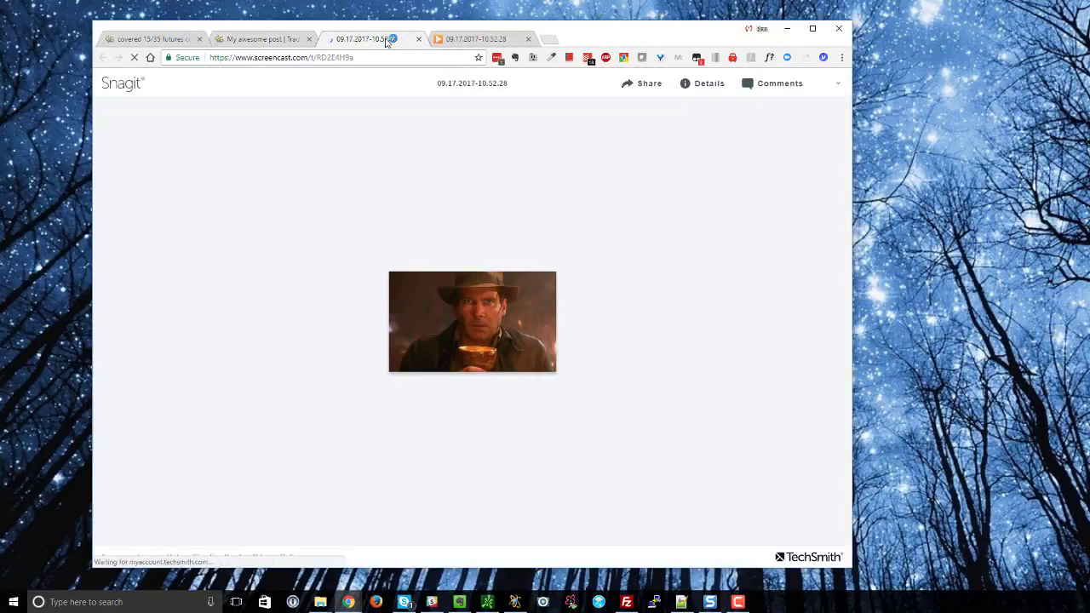
click(418, 39)
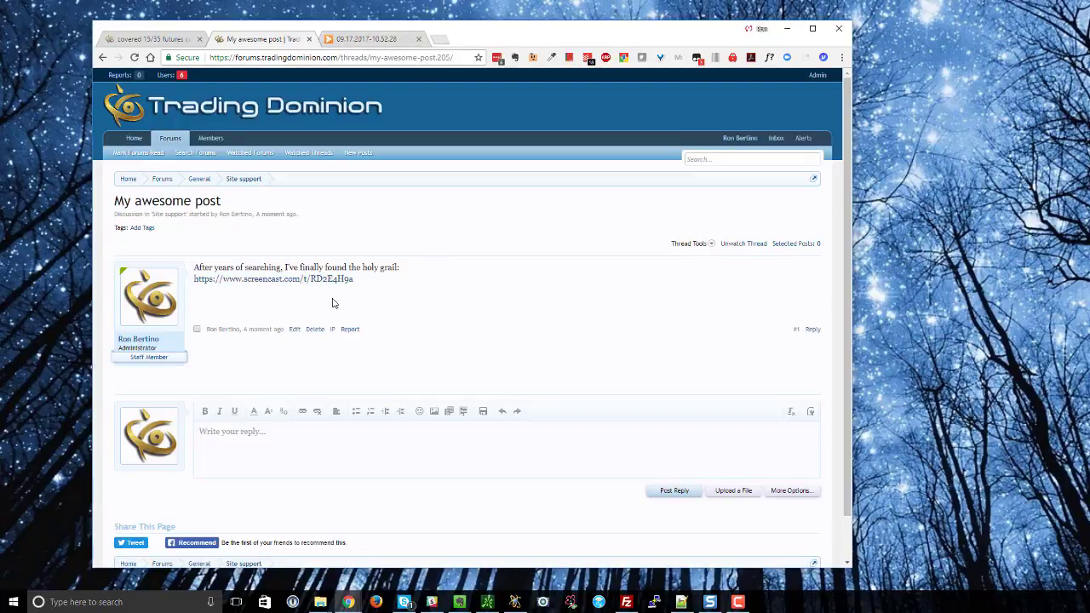
Edit the post and delete the pasted Screencast link line.
click(295, 331)
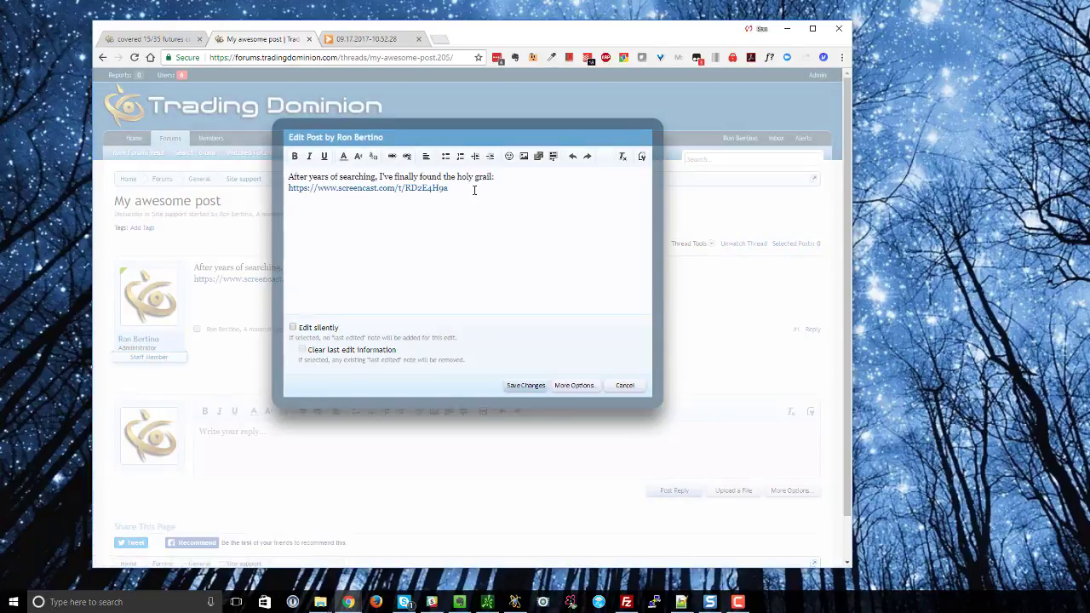
drag(457, 188, 288, 191)
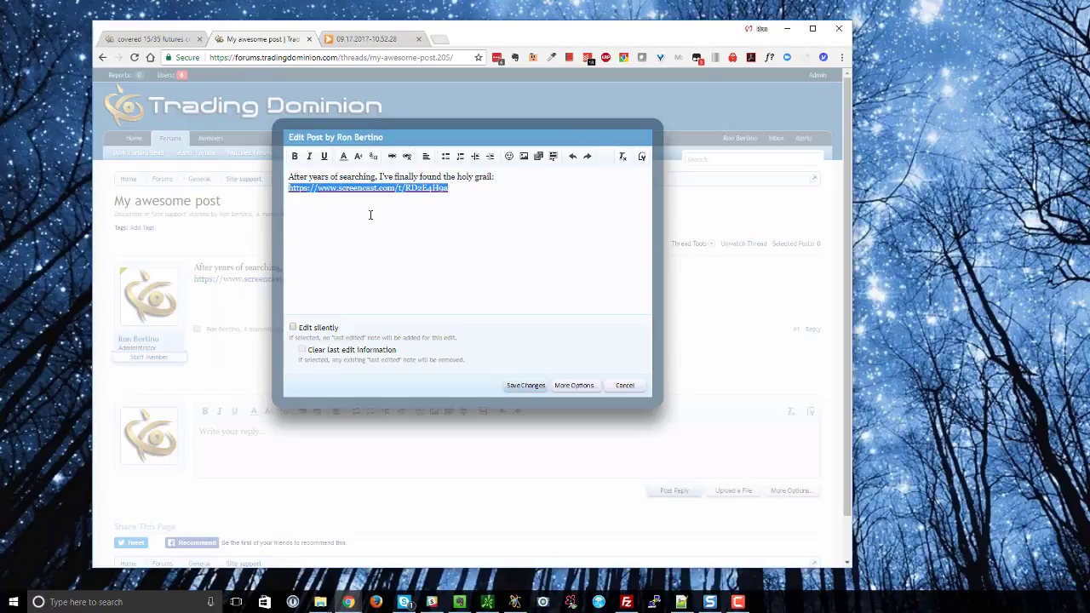
key(BackSpace)
key(BackSpace)
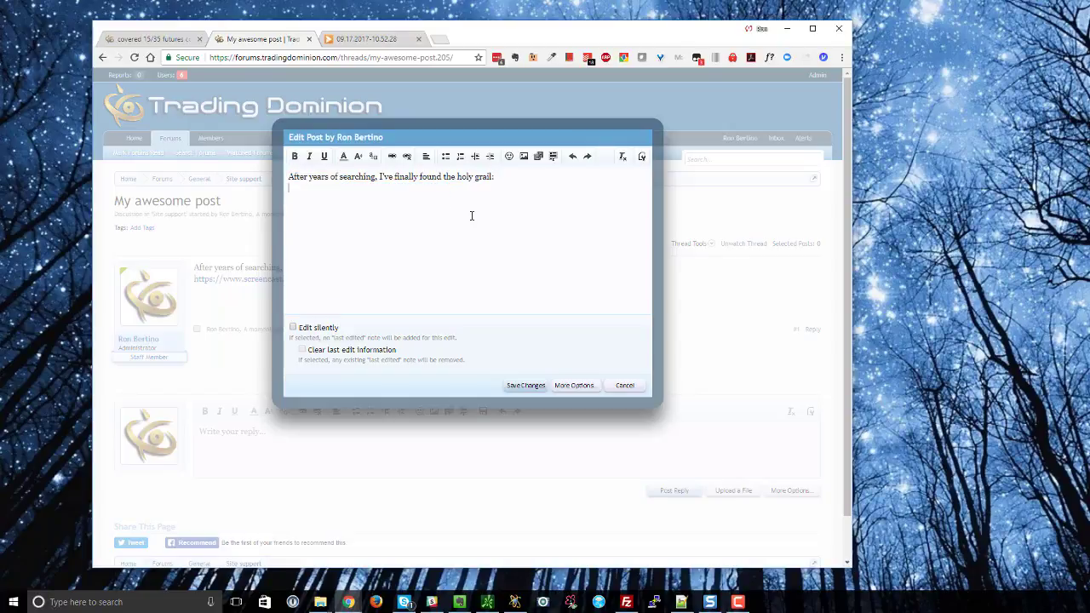
Embed the Screencast page address as an image and save the post's changes.
click(525, 158)
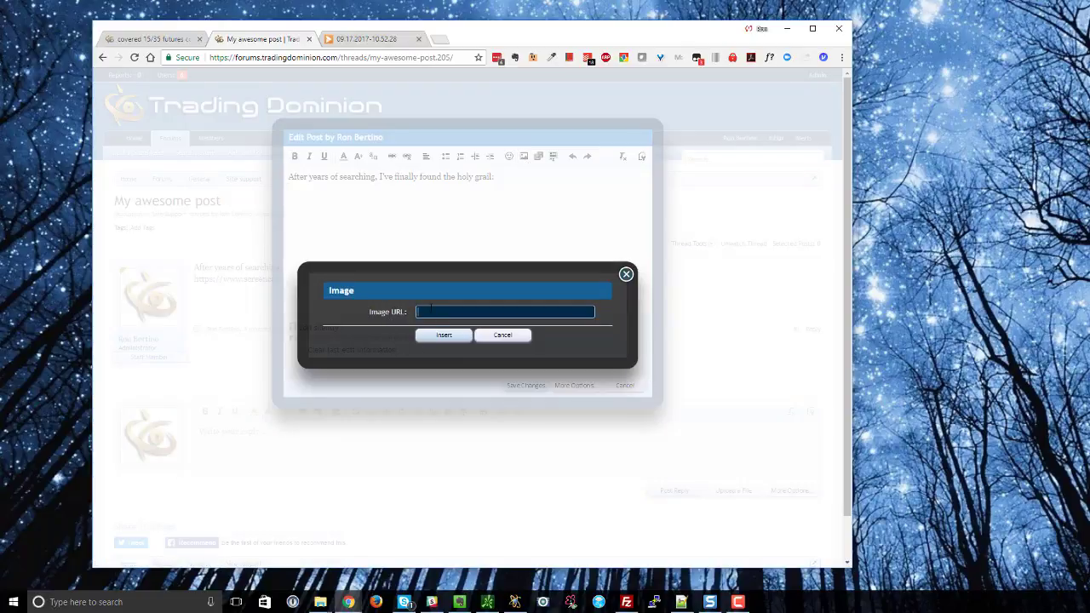
key(ctrl+v)
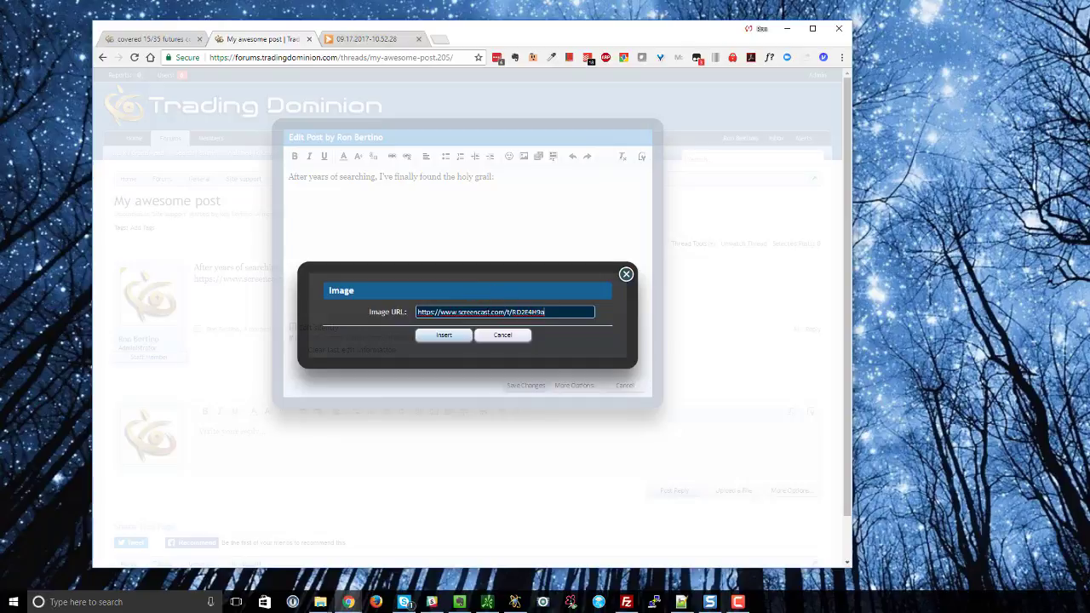
click(444, 335)
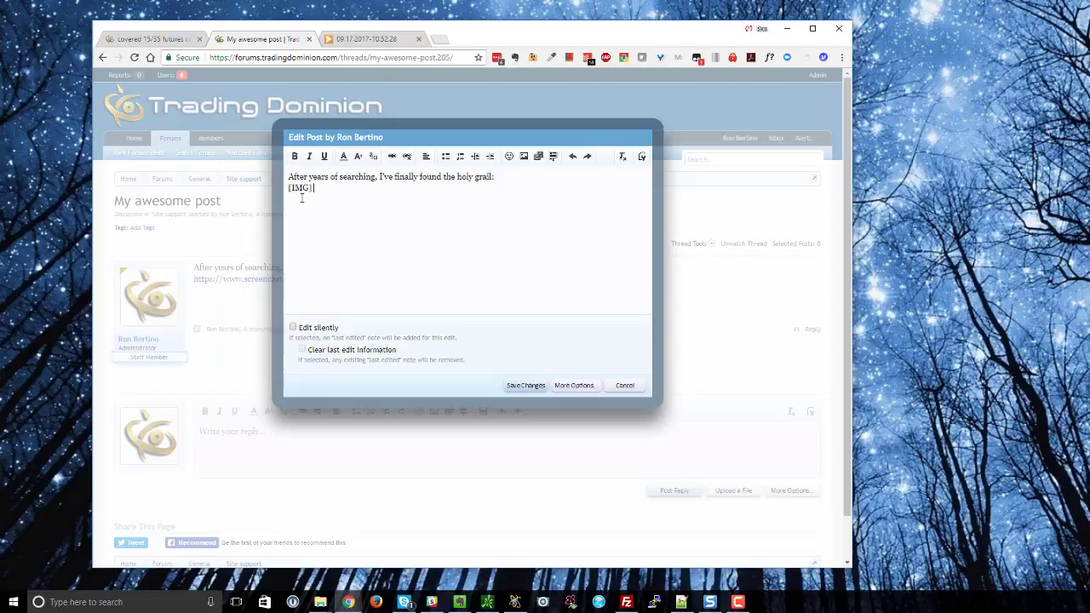
click(525, 385)
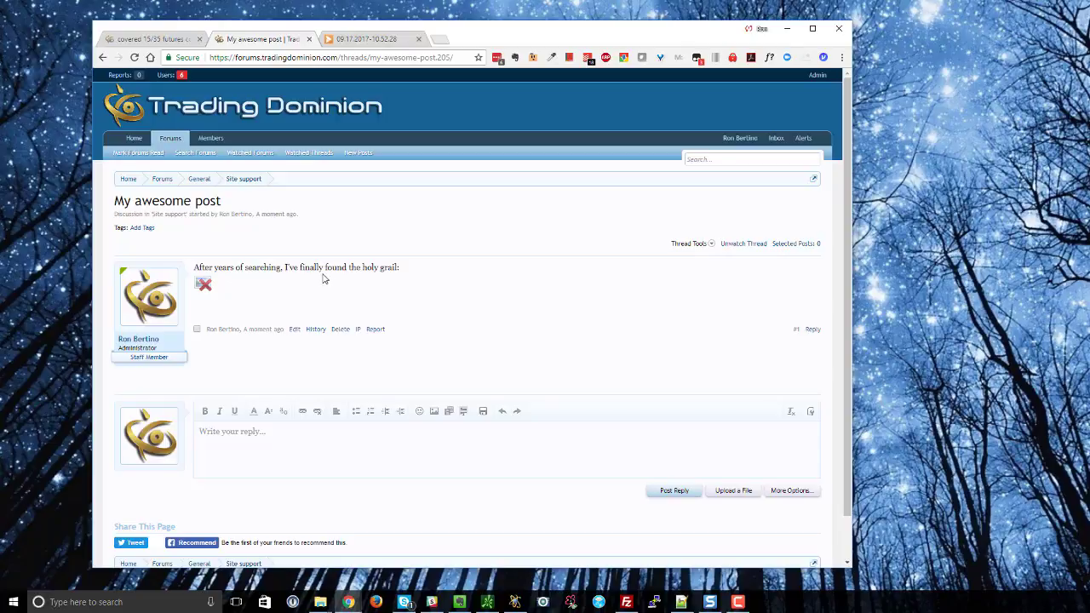
Reopen the post's image-address box, then go back to the Screencast page's address bar.
click(295, 330)
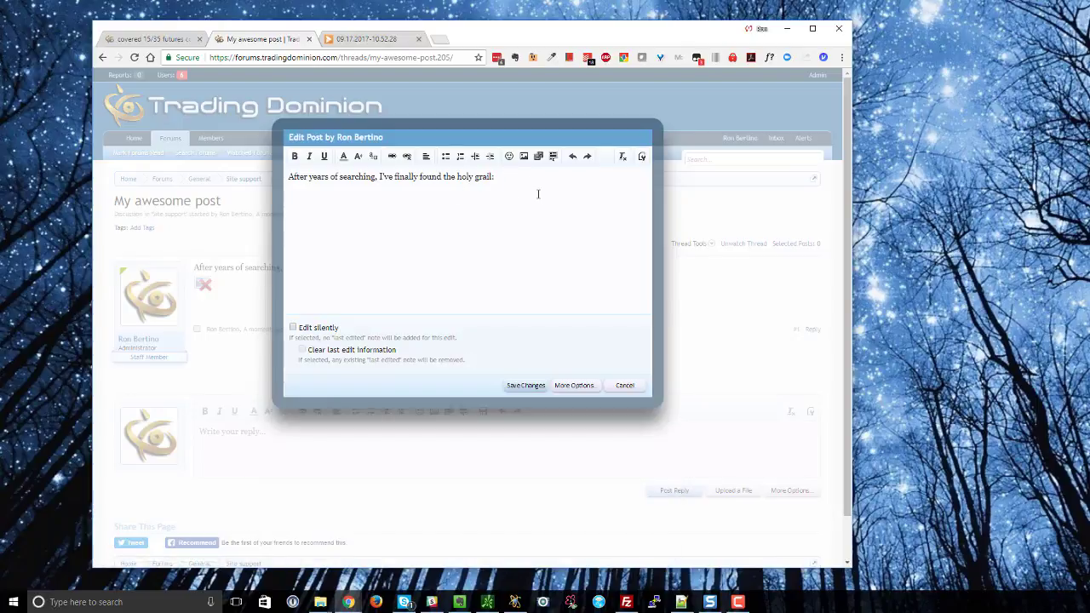
click(524, 157)
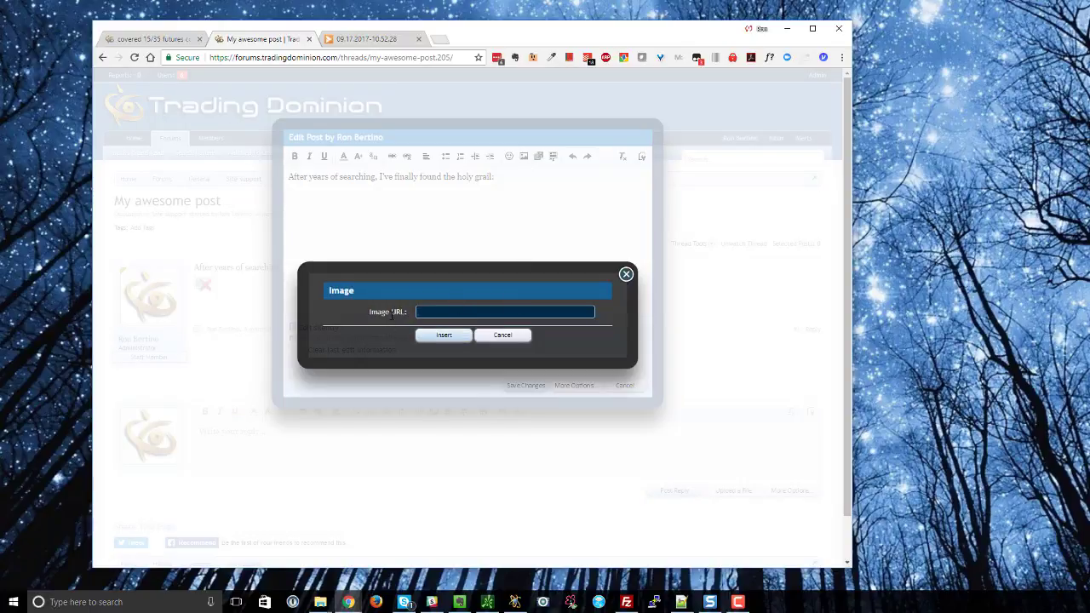
click(369, 39)
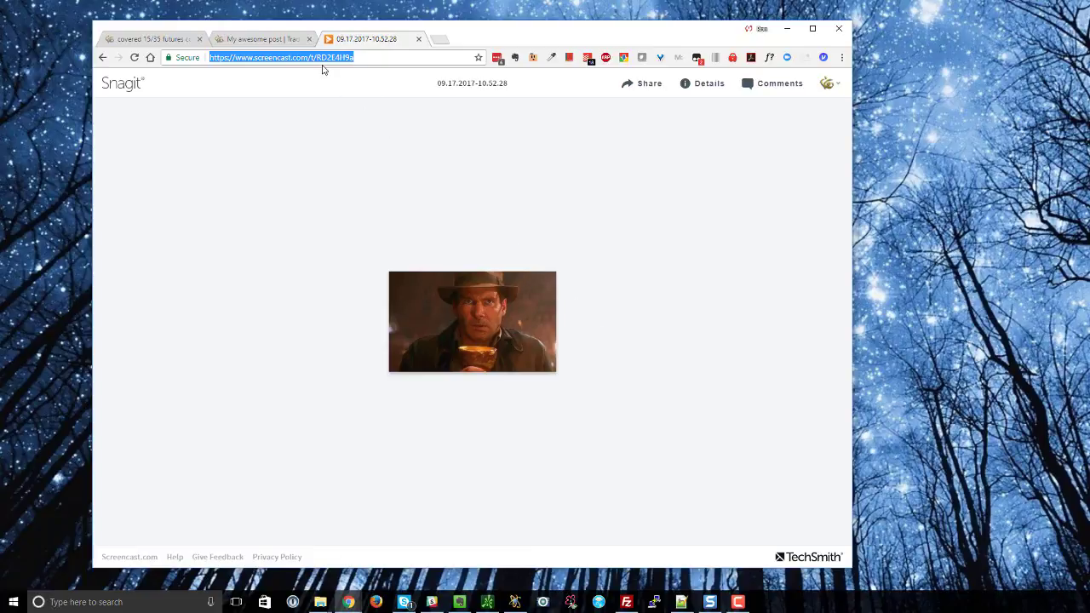
click(383, 57)
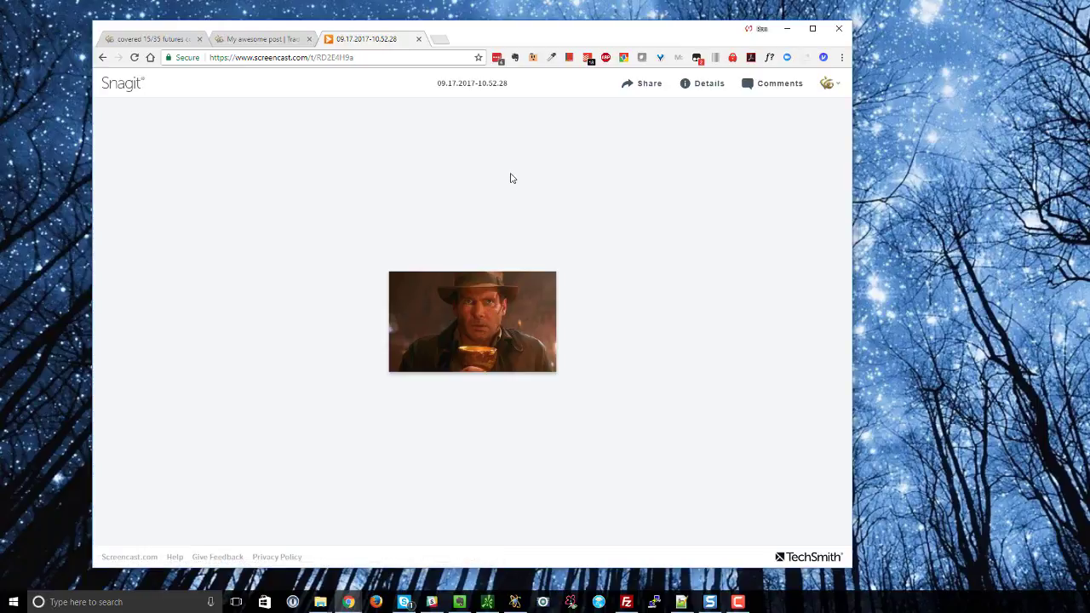
Copy the picture's direct .png address and load it alone in a new tab.
right_click(522, 295)
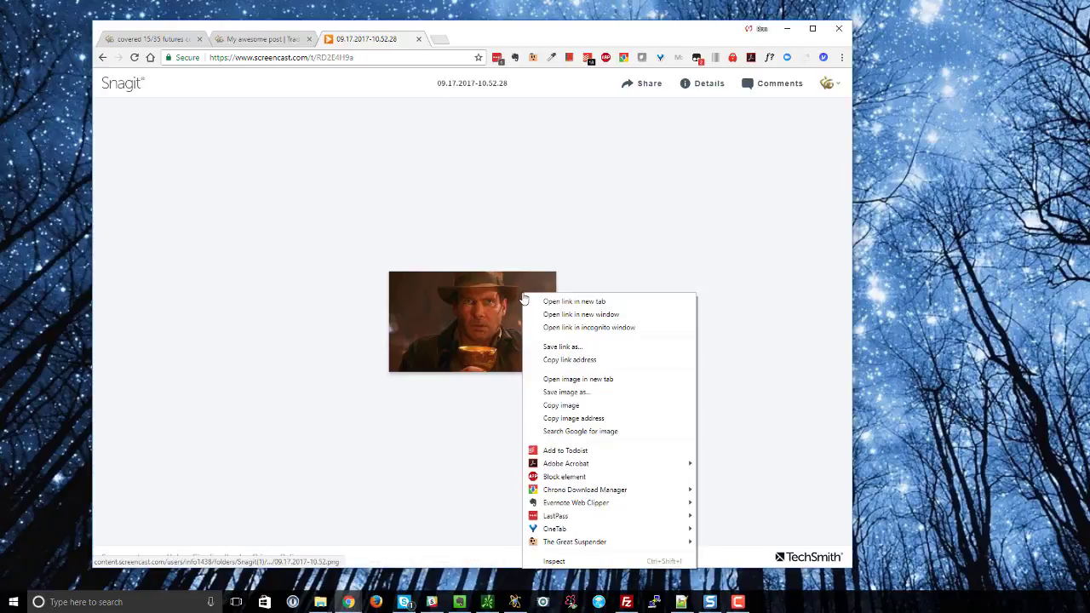
click(573, 419)
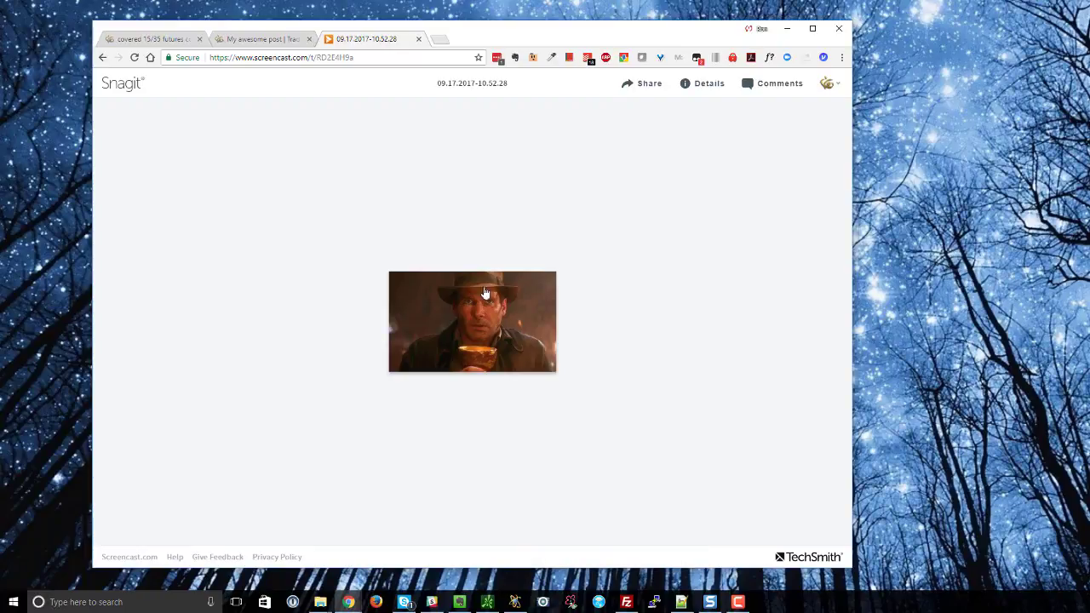
click(437, 40)
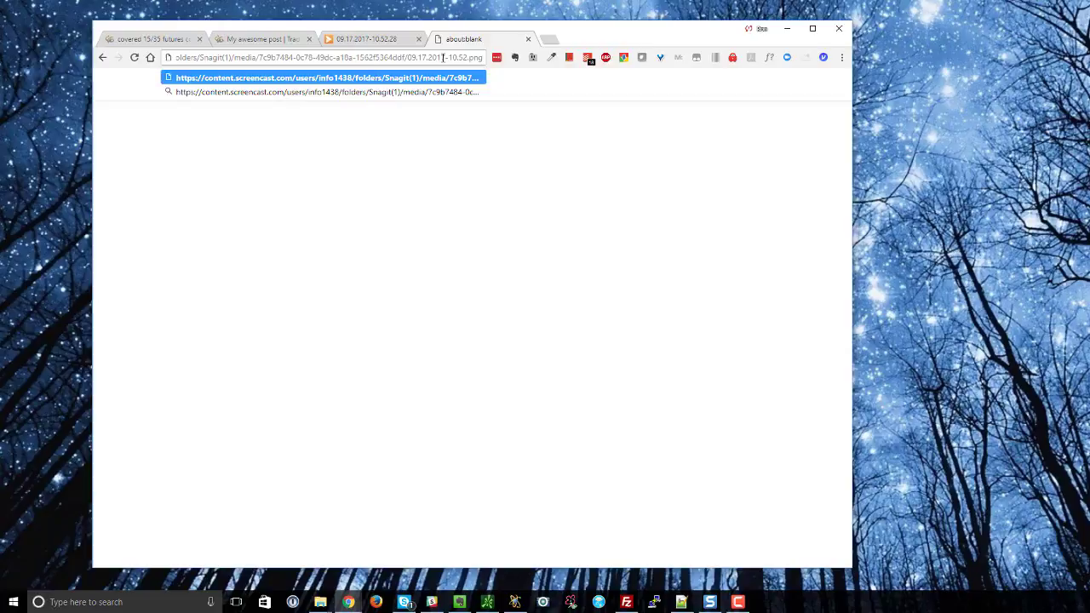
key(Return)
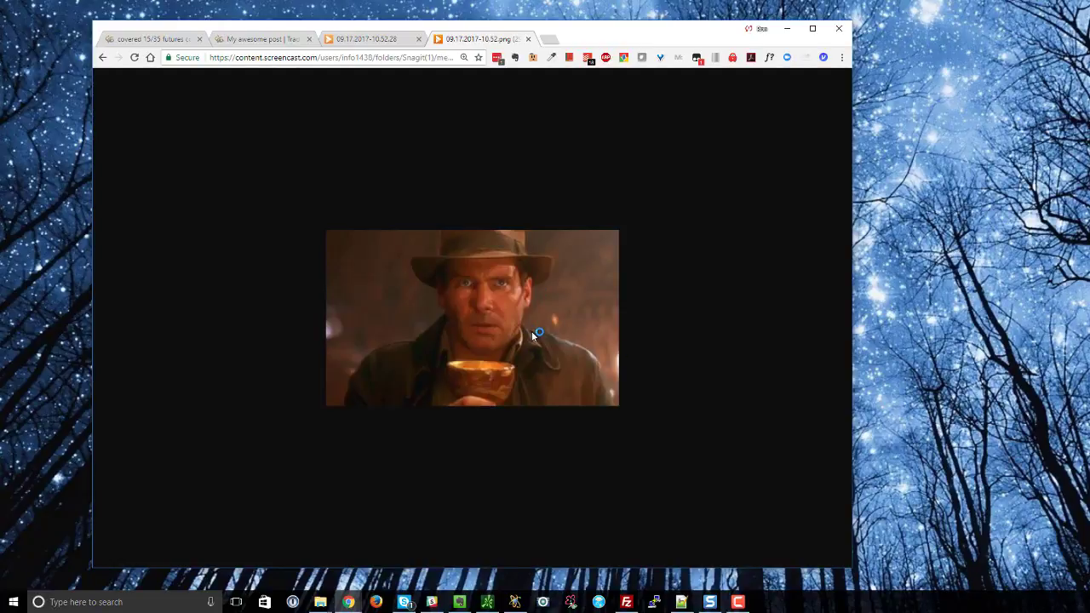
click(266, 42)
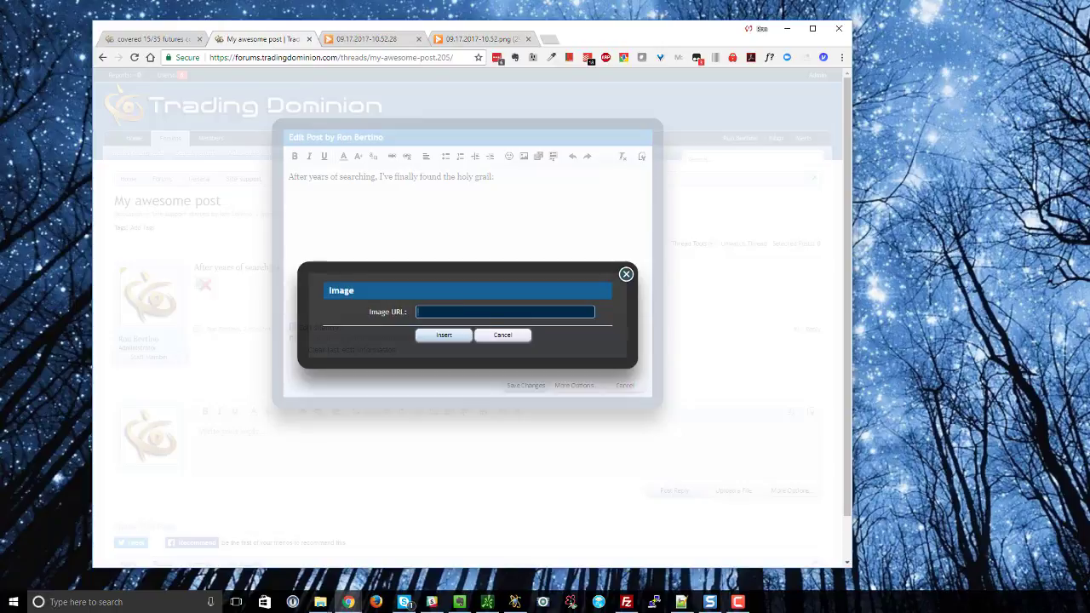
Insert the direct 09.17.2017-10.52.png address as the post's image and save the changes.
click(451, 40)
click(348, 56)
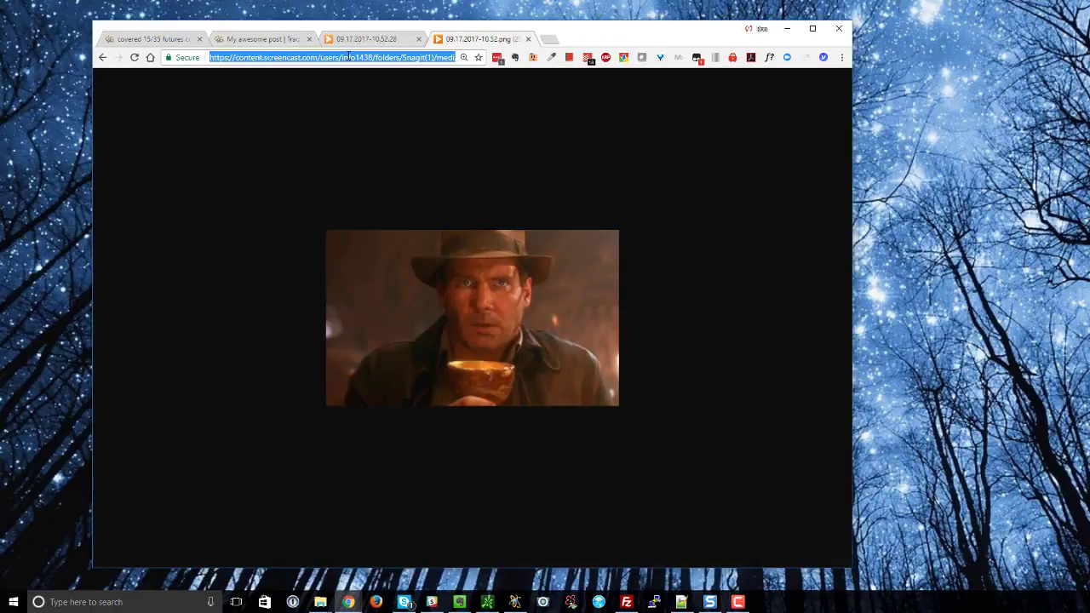
click(264, 39)
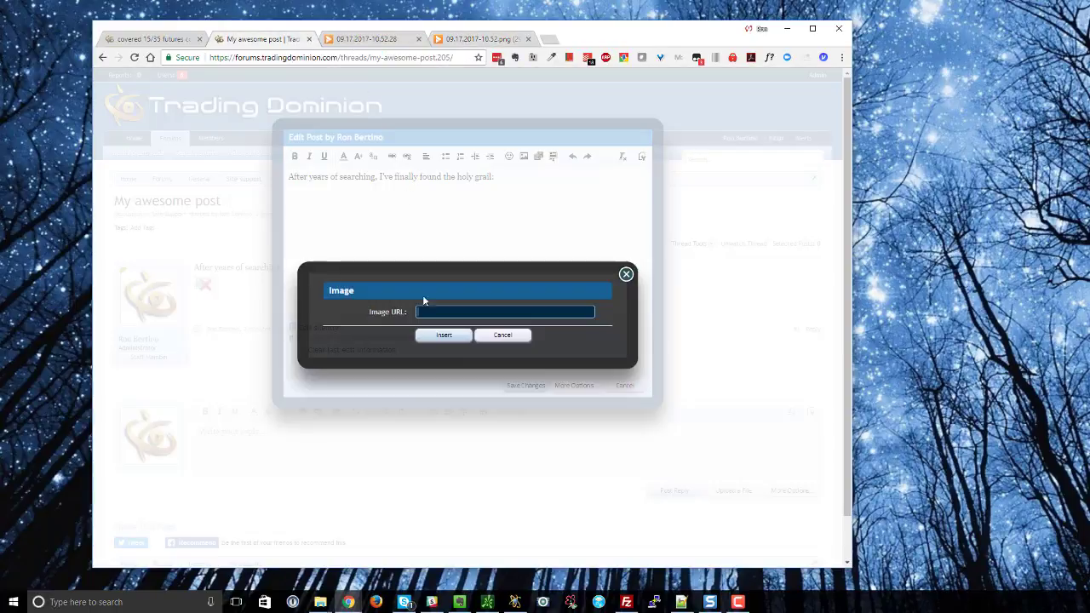
key(ctrl+v)
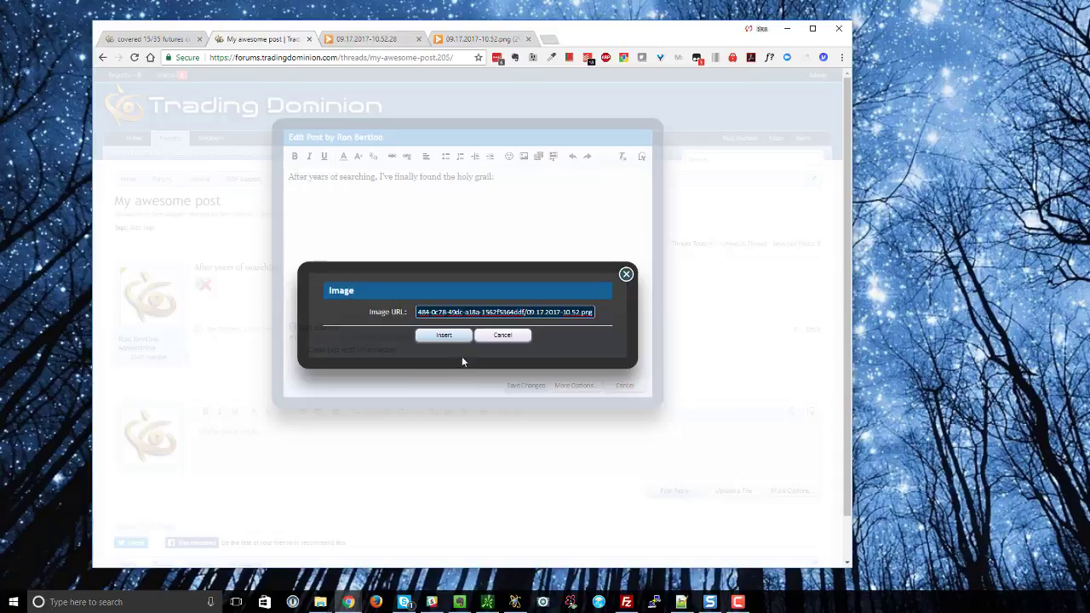
click(444, 335)
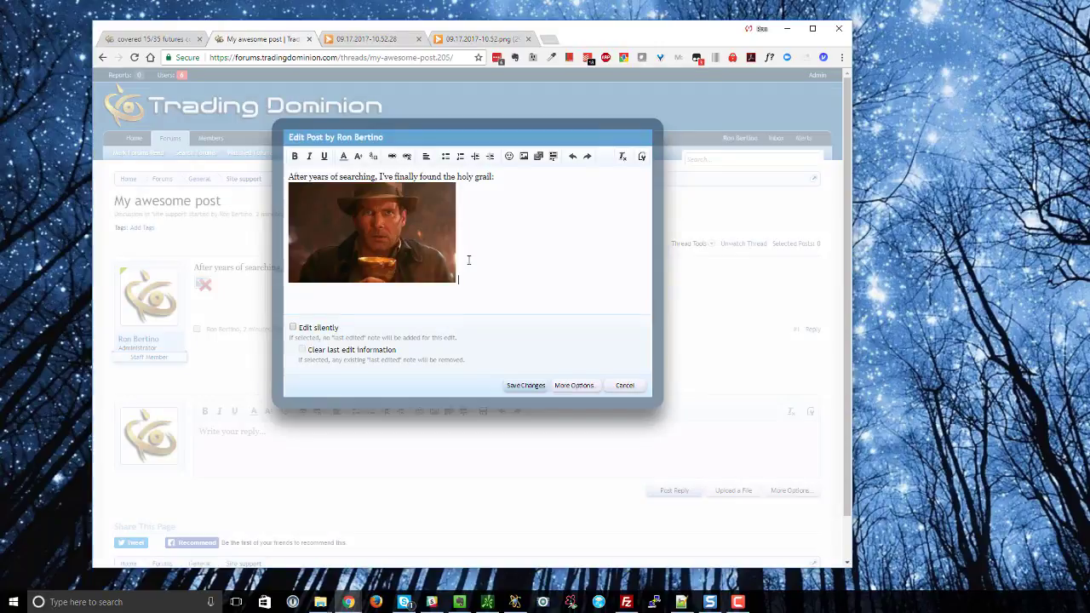
click(525, 385)
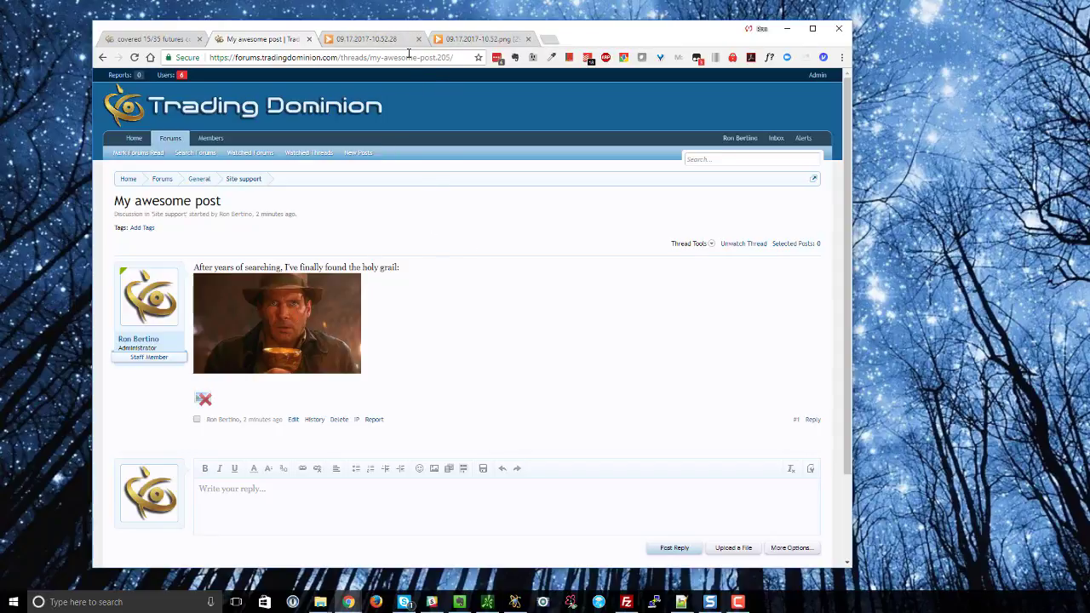
click(386, 40)
right_click(487, 305)
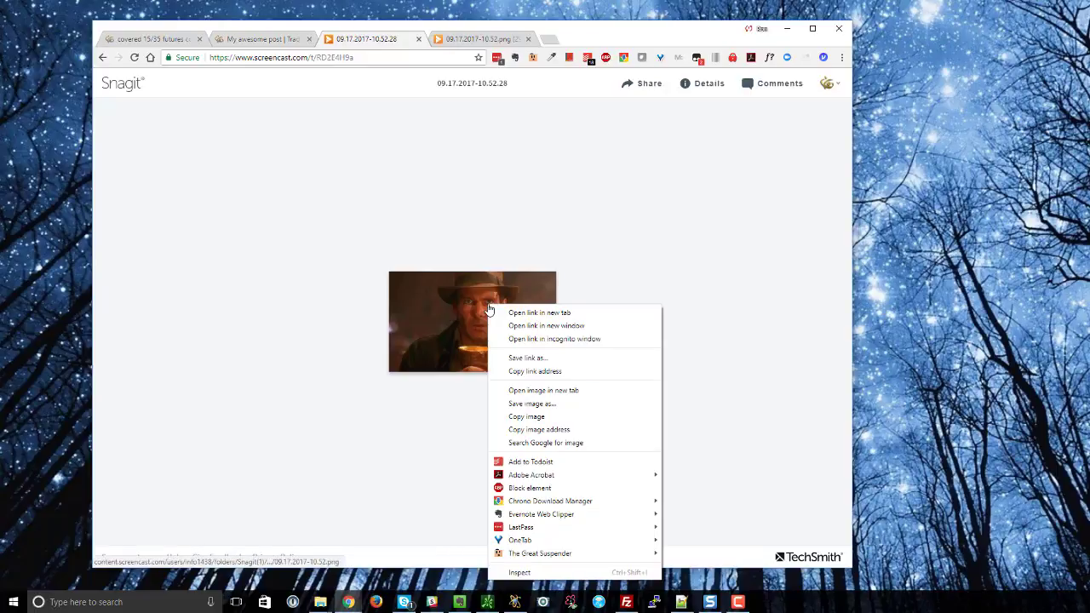
click(572, 432)
click(265, 39)
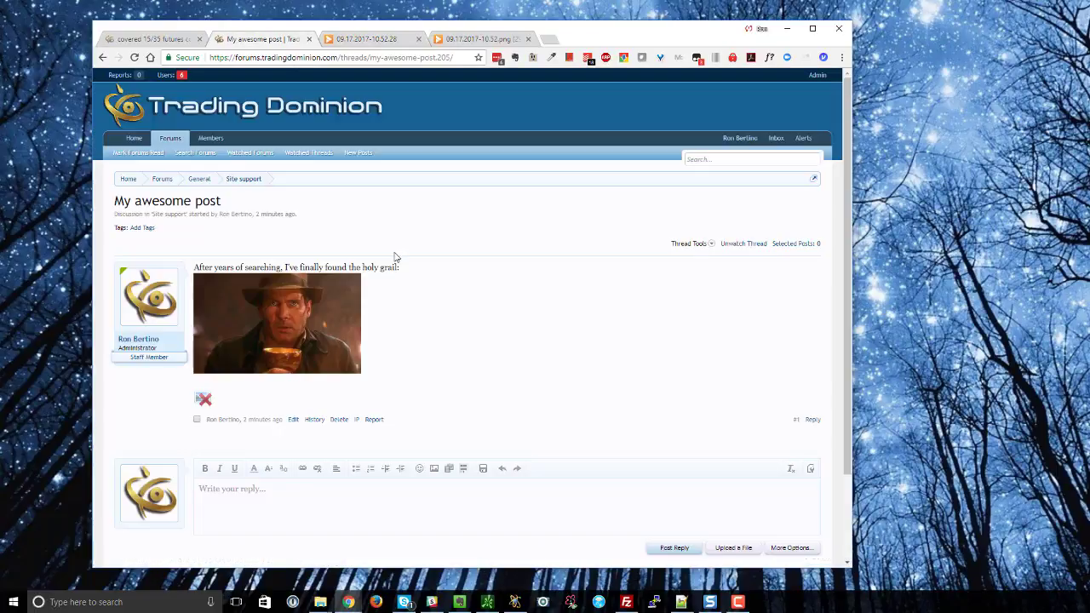